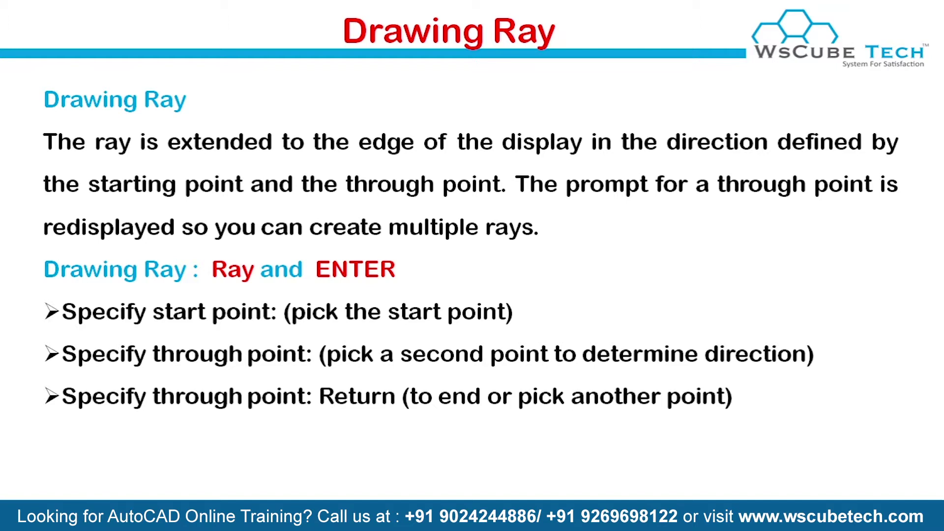
# Switch from the Drawing Ray slide show to the AutoCAD 2019 window
pyautogui.hotkey('alt', 'Tab')
pyautogui.hotkey('alt', 'Tab')
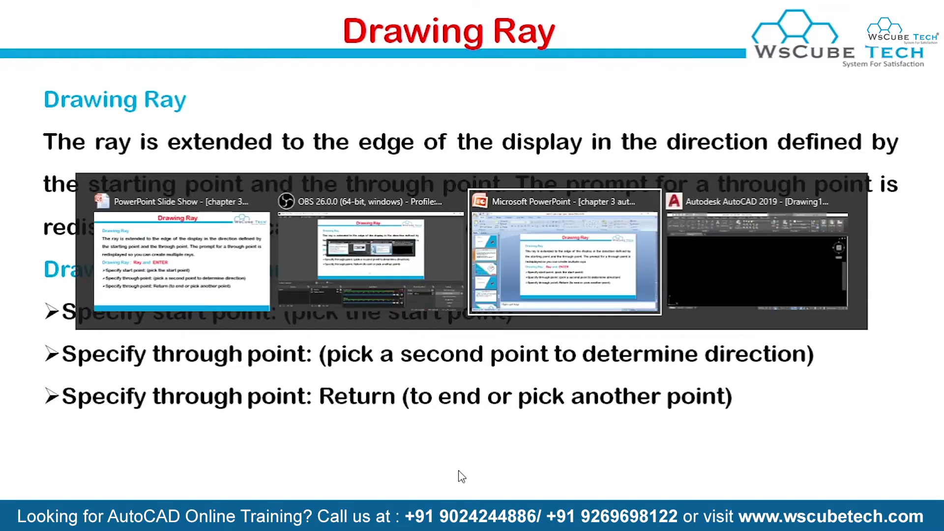
pyautogui.hotkey('alt', 'Tab')
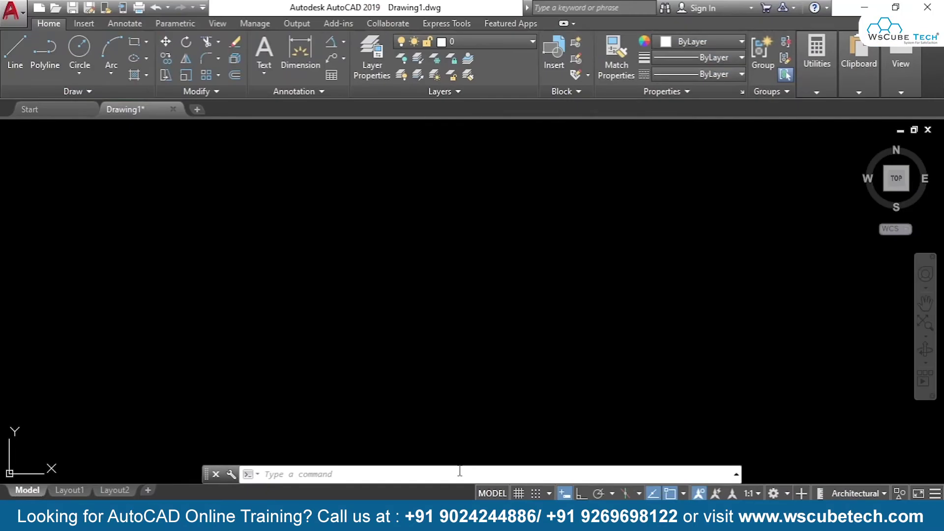
pyautogui.click(264, 295)
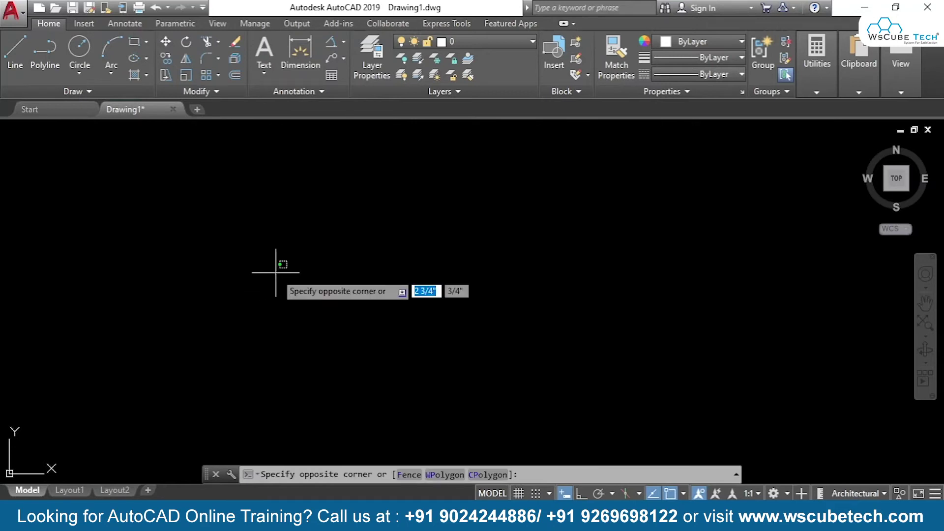
pyautogui.hotkey('alt', 'Tab')
pyautogui.hotkey('alt', 'Tab')
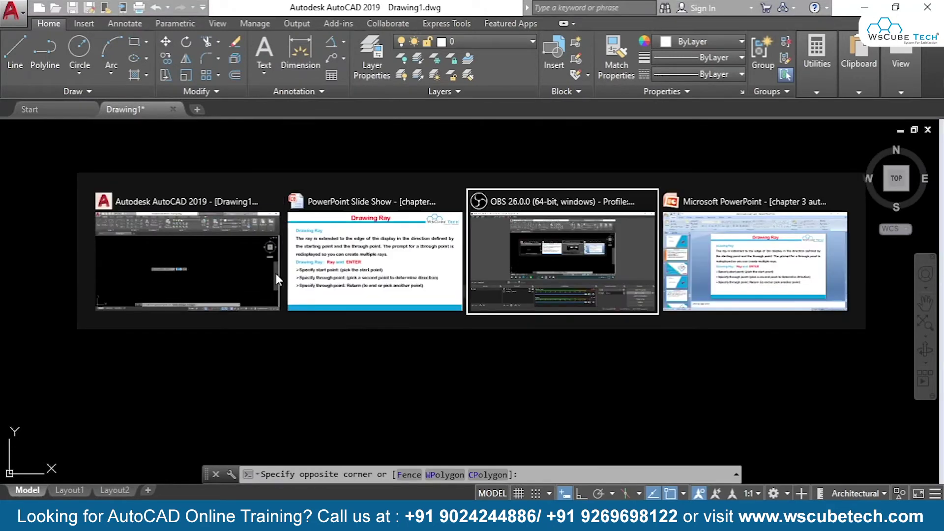
pyautogui.hotkey('alt', 'Tab')
pyautogui.hotkey('alt', 'Tab')
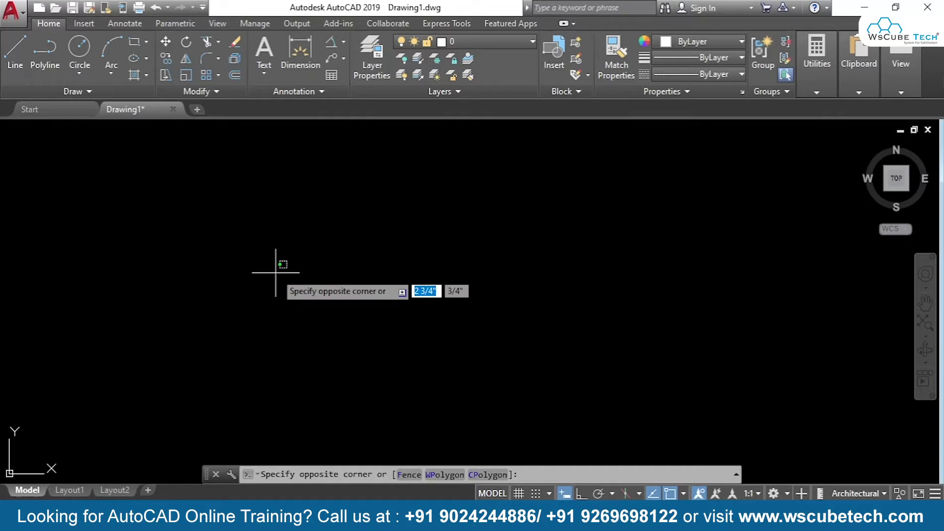
pyautogui.click(118, 210)
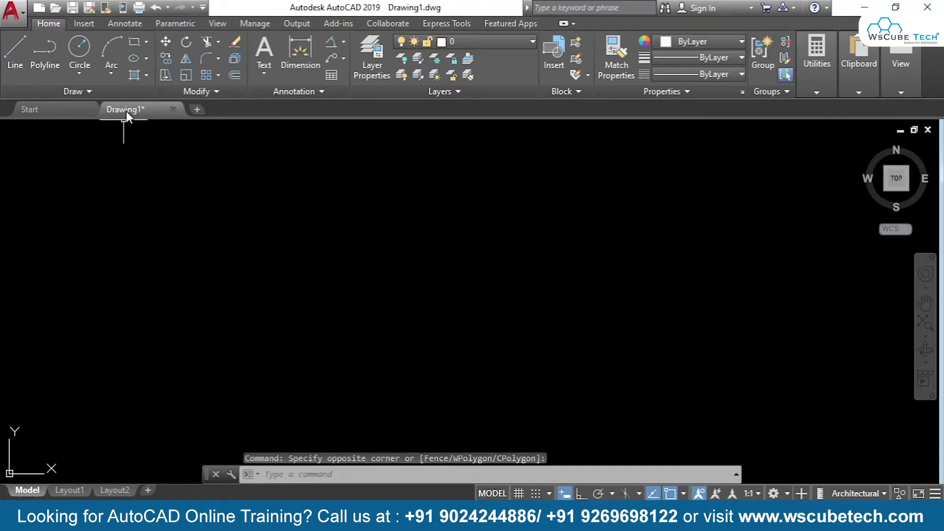
pyautogui.click(108, 92)
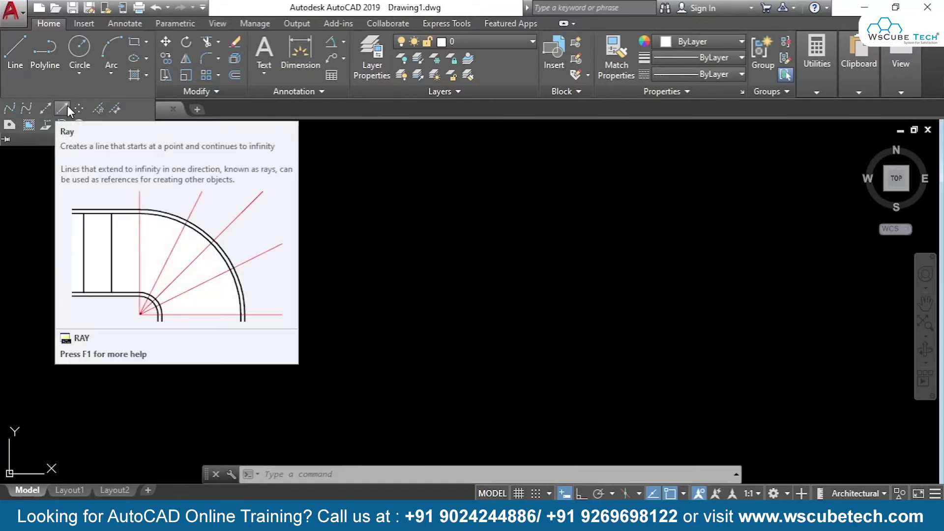
pyautogui.click(394, 267)
pyautogui.press('Escape')
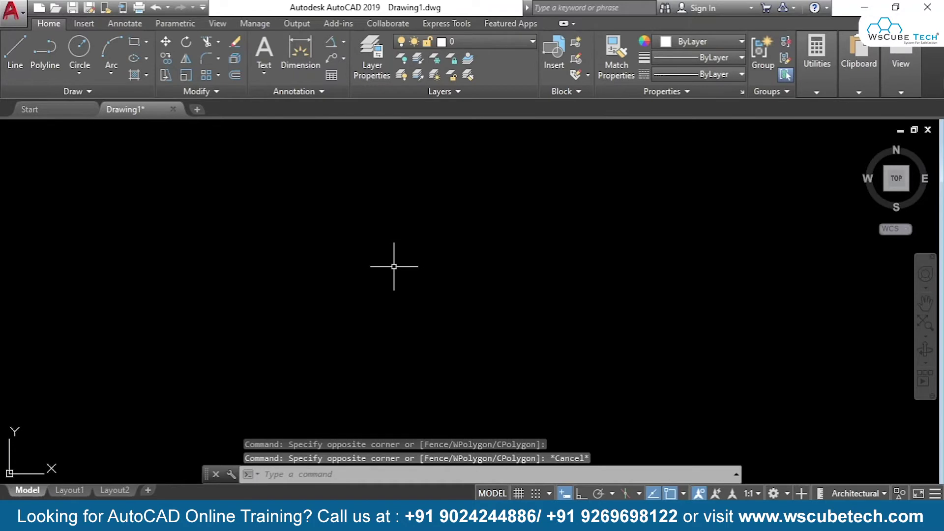
pyautogui.hotkey('alt', 'Tab')
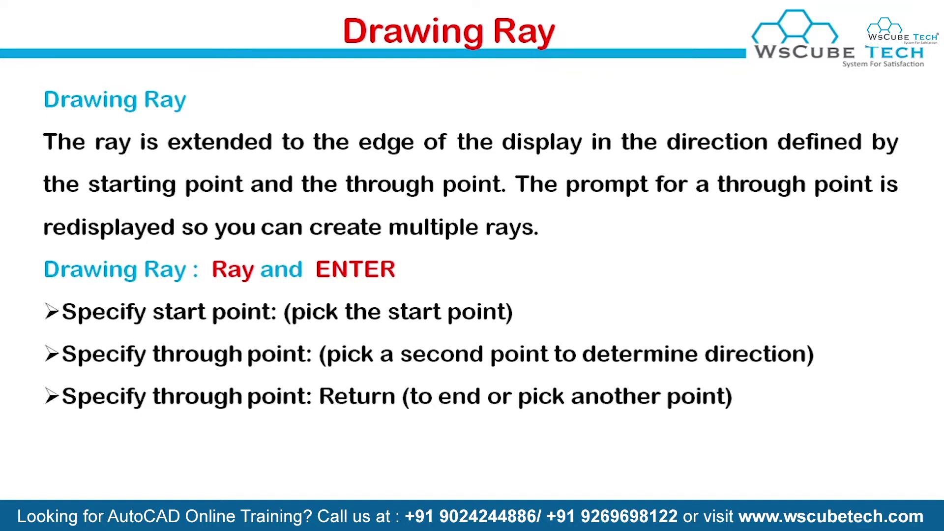
pyautogui.hotkey('alt', 'Tab')
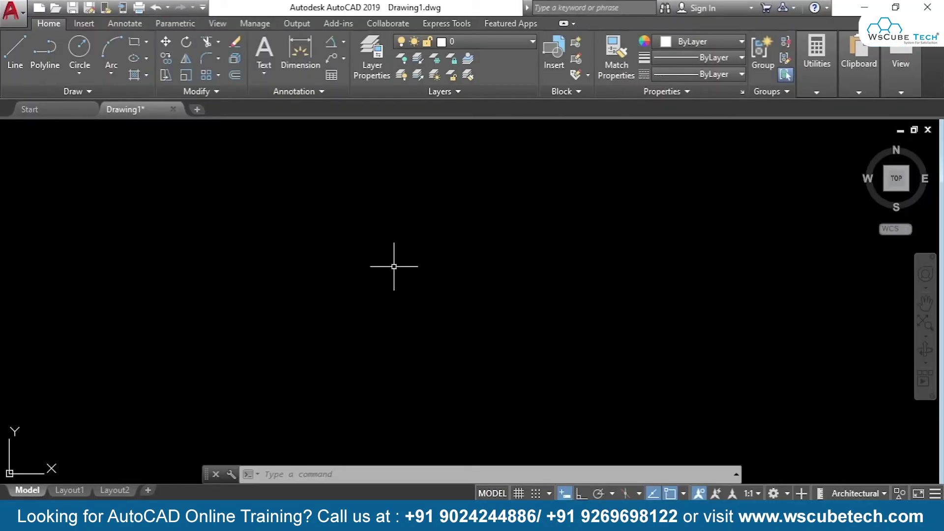
# Start the RAY command with its start point near the canvas centre
pyautogui.write('RAY')
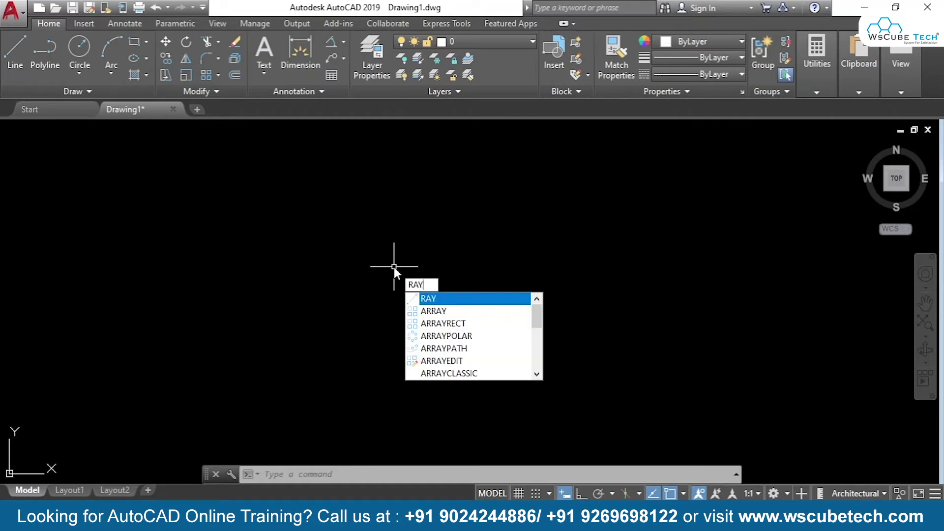
pyautogui.press('Return')
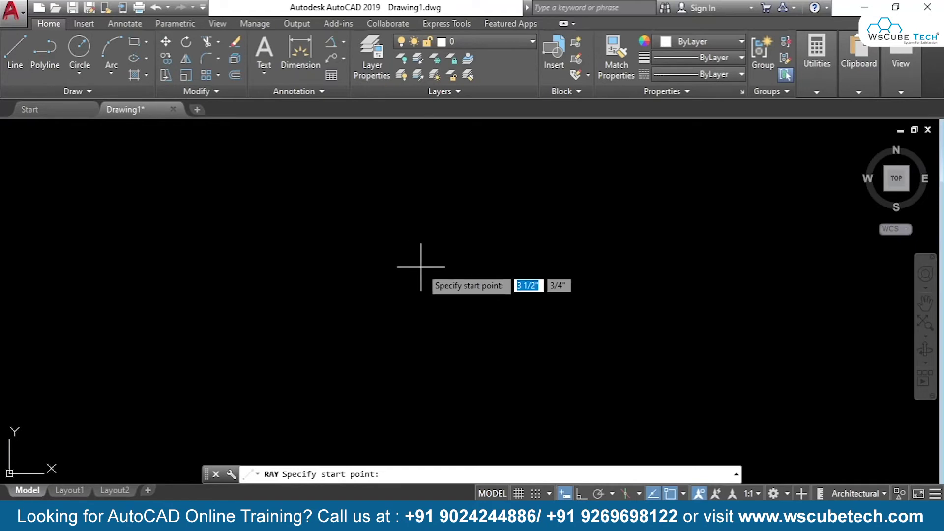
pyautogui.click(456, 275)
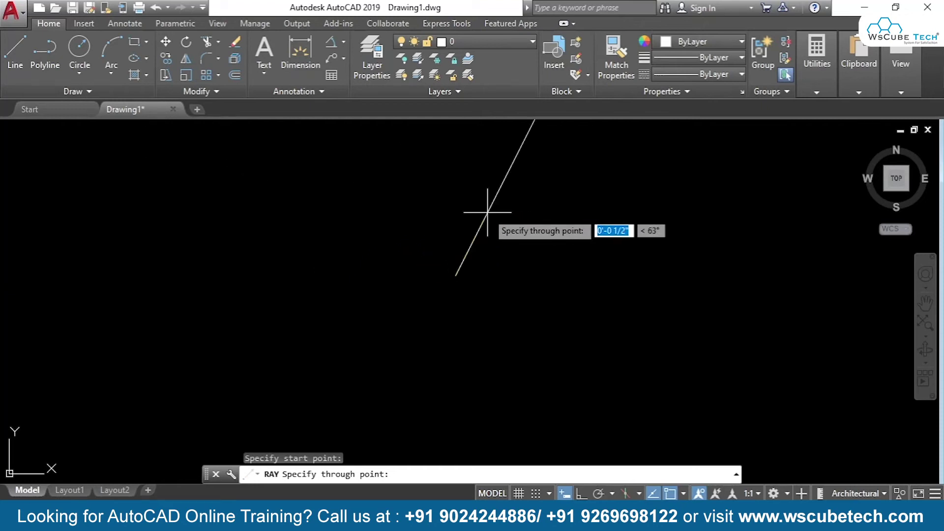
# Draw 18 rays fanning out in all directions from the start point
pyautogui.click(457, 194)
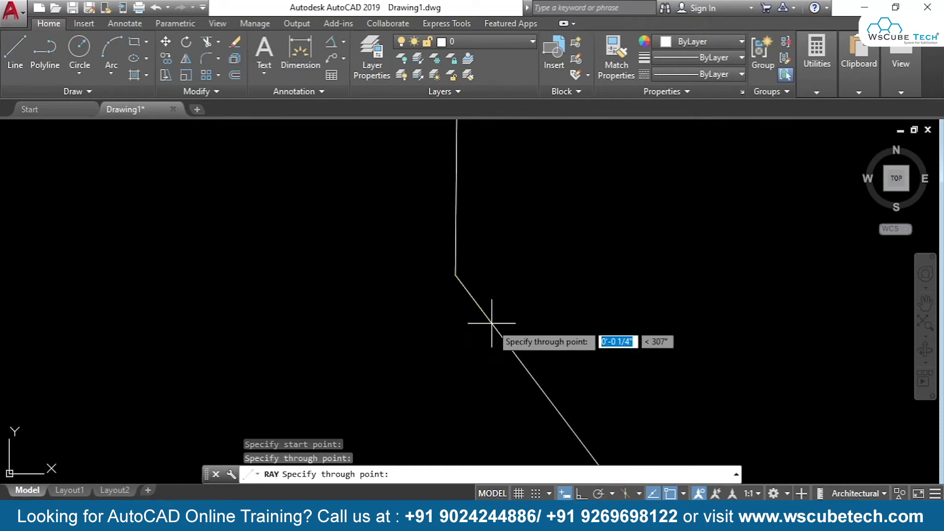
pyautogui.click(512, 207)
pyautogui.click(588, 260)
pyautogui.click(573, 333)
pyautogui.click(500, 386)
pyautogui.click(442, 388)
pyautogui.click(363, 364)
pyautogui.click(327, 241)
pyautogui.click(327, 298)
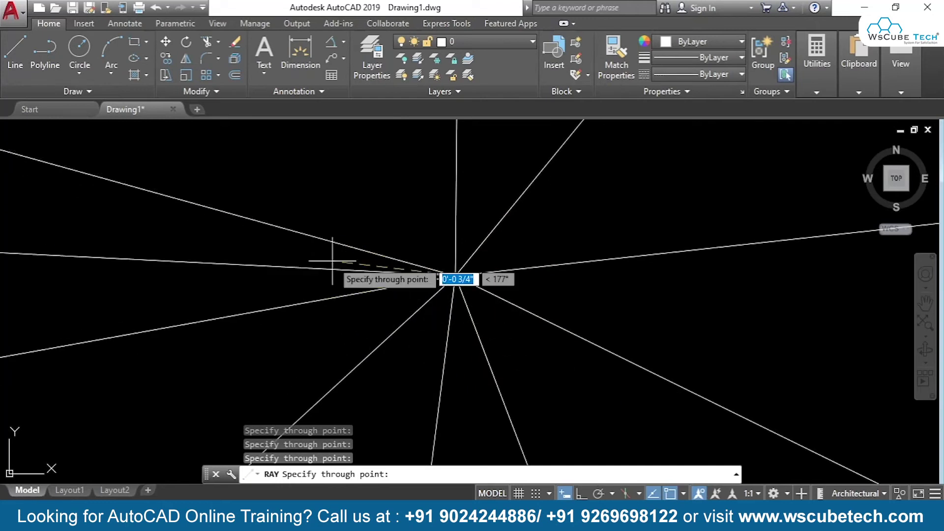
pyautogui.click(345, 215)
pyautogui.click(388, 191)
pyautogui.click(493, 181)
pyautogui.click(584, 202)
pyautogui.click(605, 318)
pyautogui.click(589, 422)
pyautogui.click(371, 404)
pyautogui.click(307, 364)
pyautogui.click(271, 282)
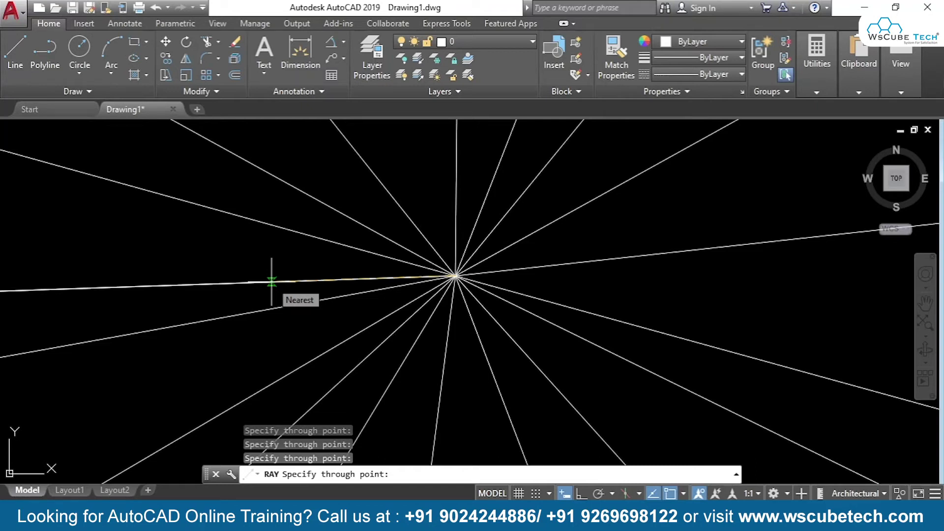
# End the Ray command and erase all the rays
pyautogui.press('Escape')
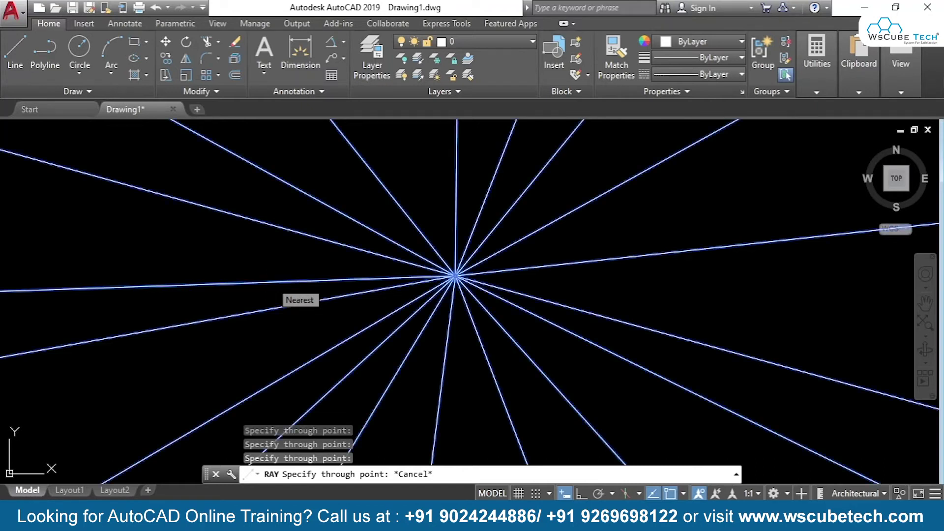
pyautogui.hotkey('ctrl', 'a')
pyautogui.press('Delete')
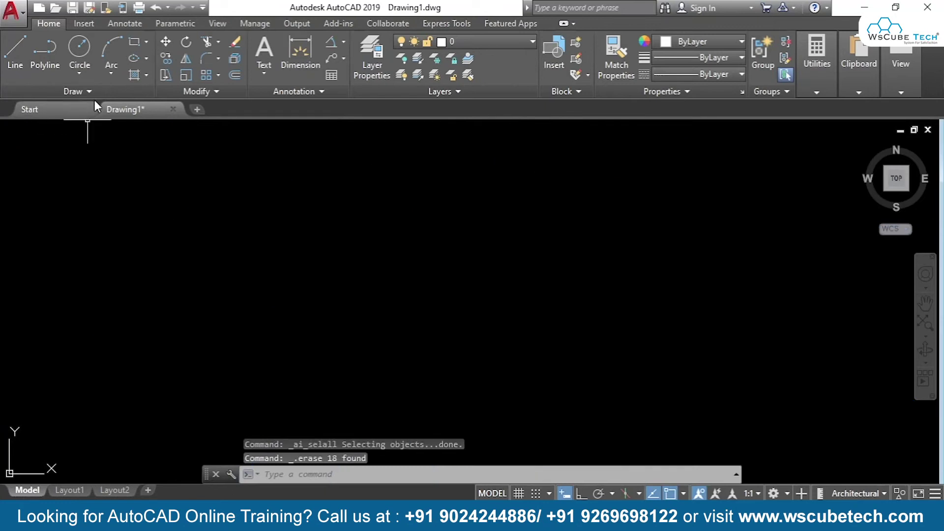
# Start a ray from the Draw panel near the centre, locked to a <45 angle override
pyautogui.click(79, 91)
pyautogui.click(62, 111)
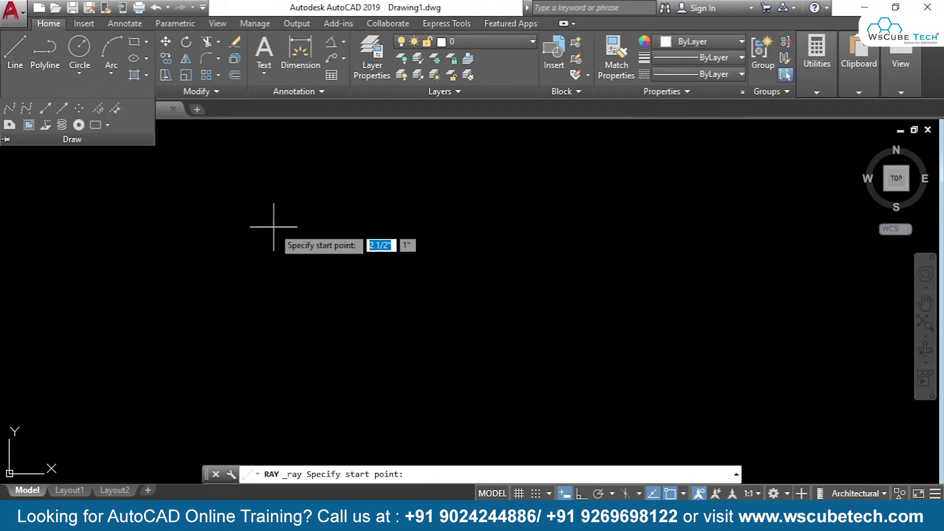
pyautogui.click(441, 283)
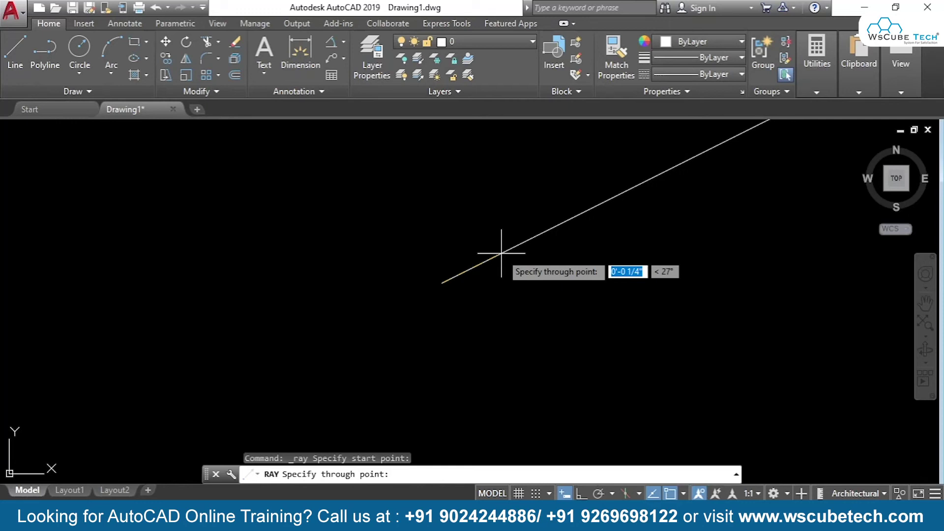
pyautogui.press('F8')
pyautogui.write('<')
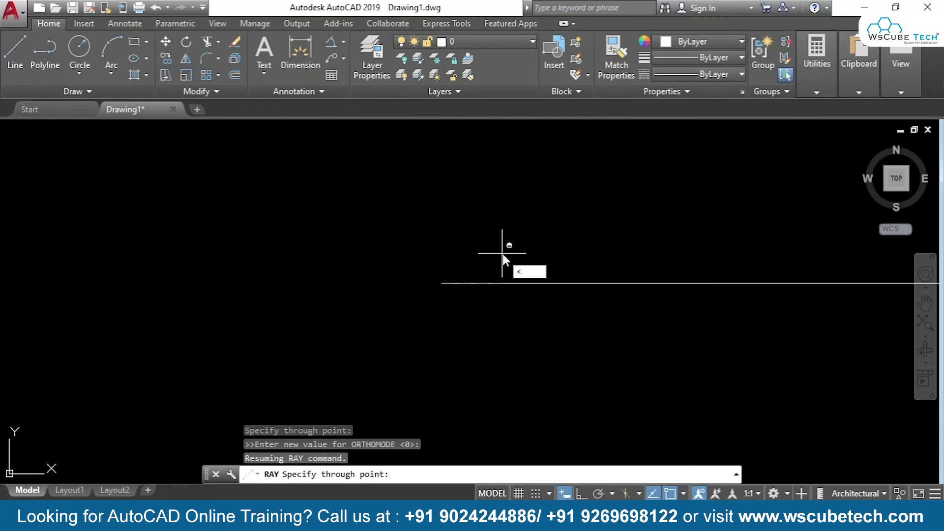
pyautogui.write('45')
pyautogui.press('Return')
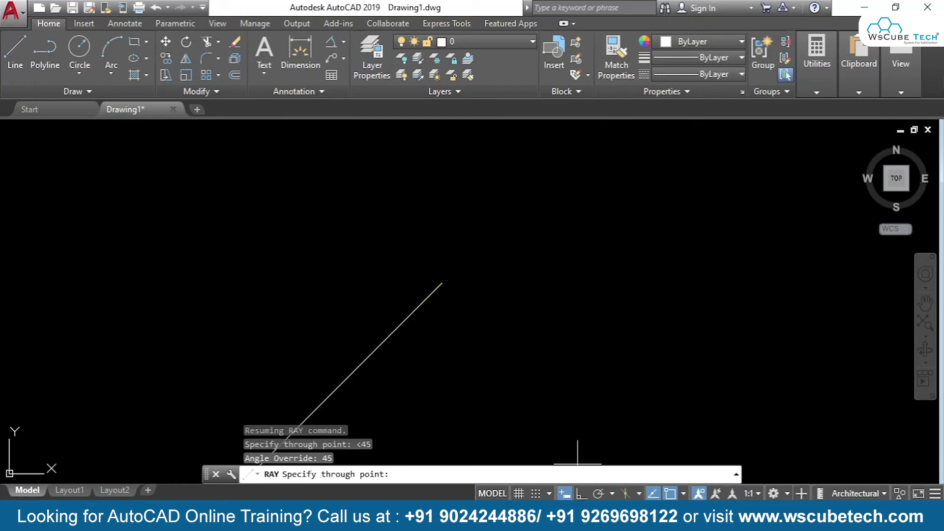
# Fix rays at 45° and 60° from the shared start point, then end the Ray command
pyautogui.click(521, 184)
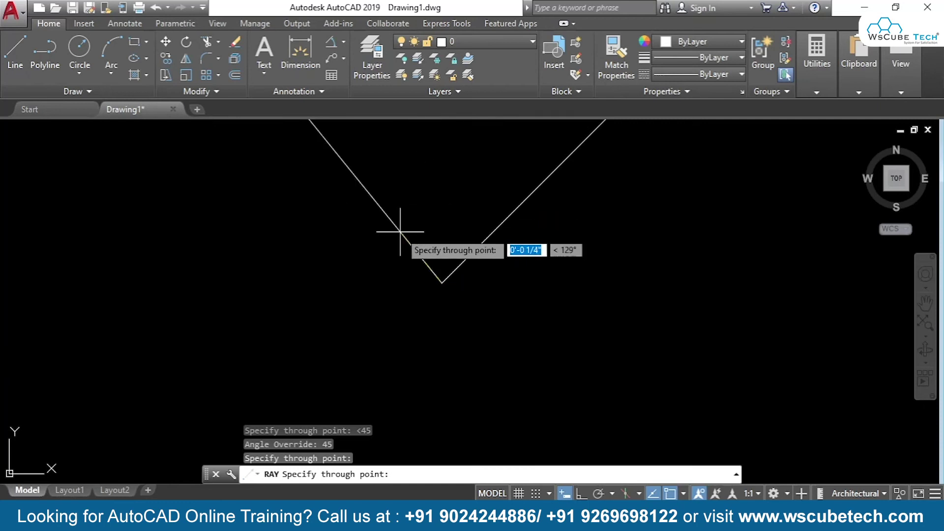
pyautogui.write('<60')
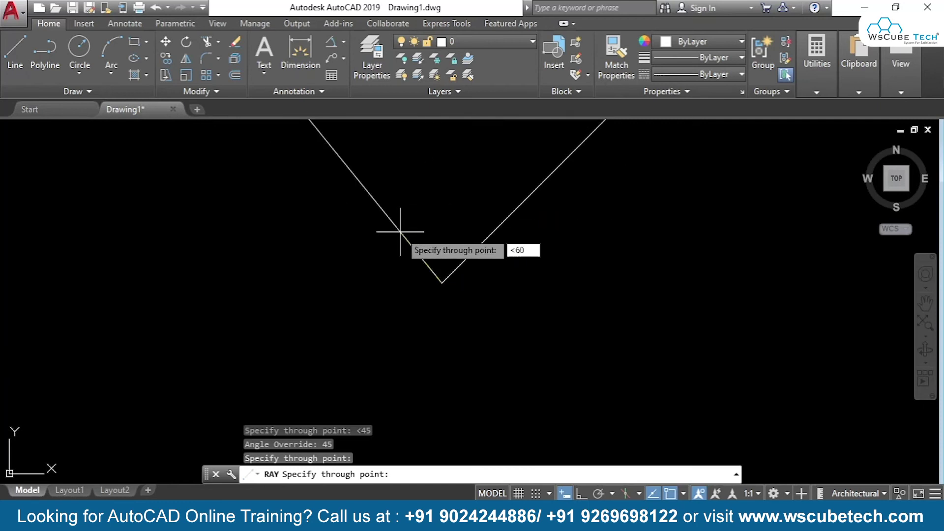
pyautogui.press('Return')
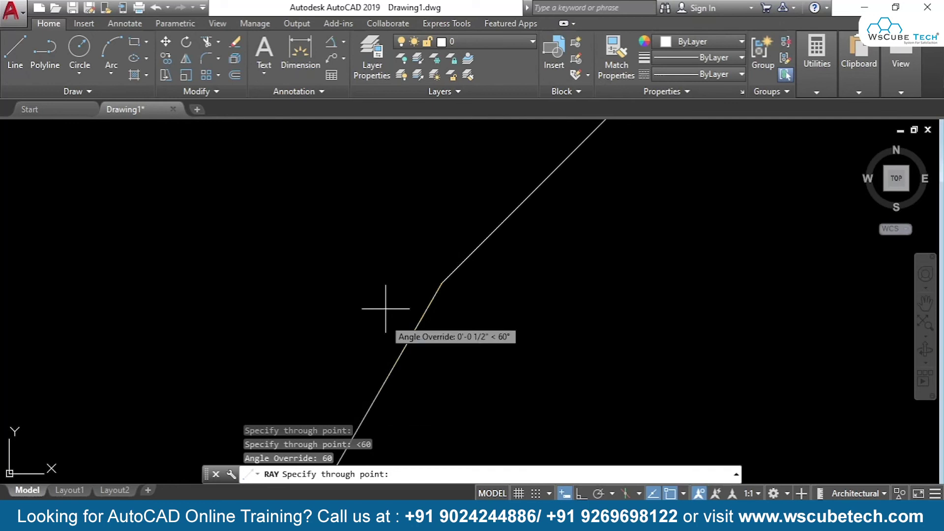
pyautogui.click(433, 197)
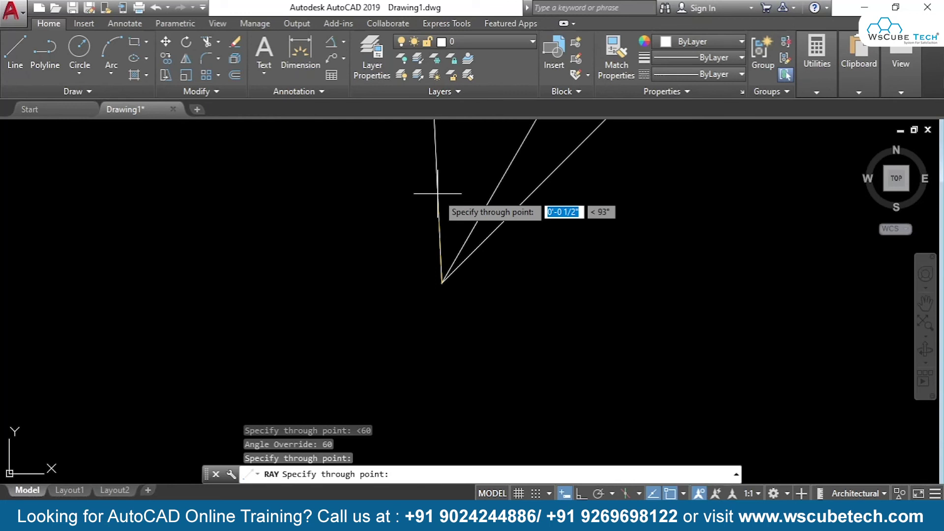
pyautogui.press('Return')
pyautogui.click(104, 90)
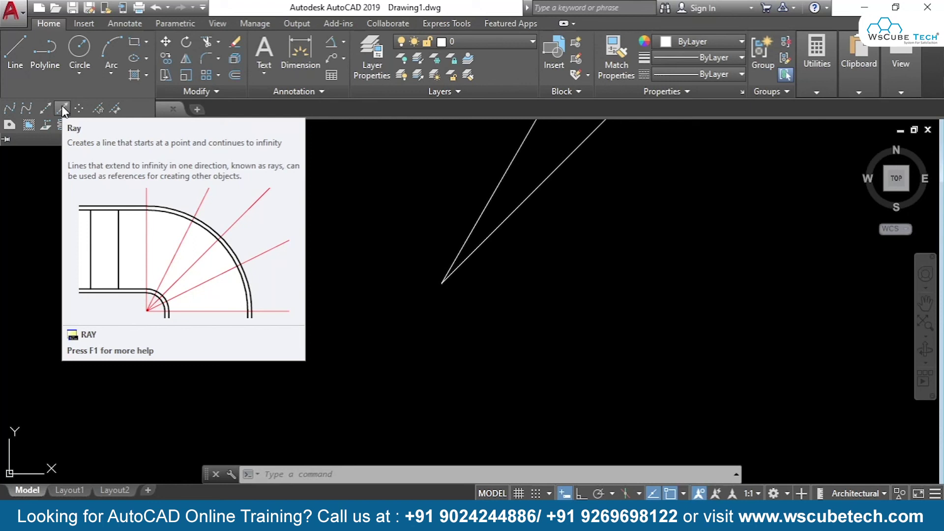
# Switch back to the Drawing Ray slide show, leaving both angled rays
pyautogui.hotkey('alt', 'Tab')
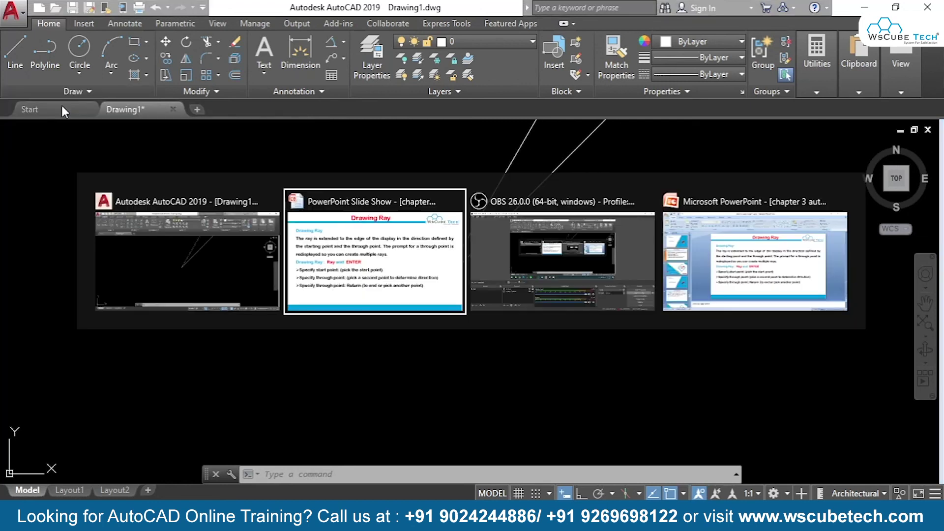